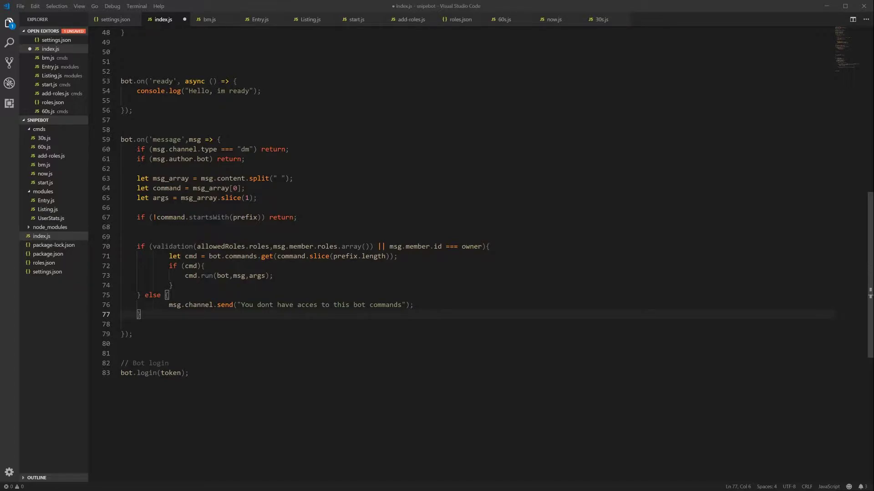
Add an if wrapper that runs only when the command exists, with its closing brace after the else block
key(Up)
key(Up)
key(Up)
key(Up)
key(Up)
scroll(478, 260, up, 6)
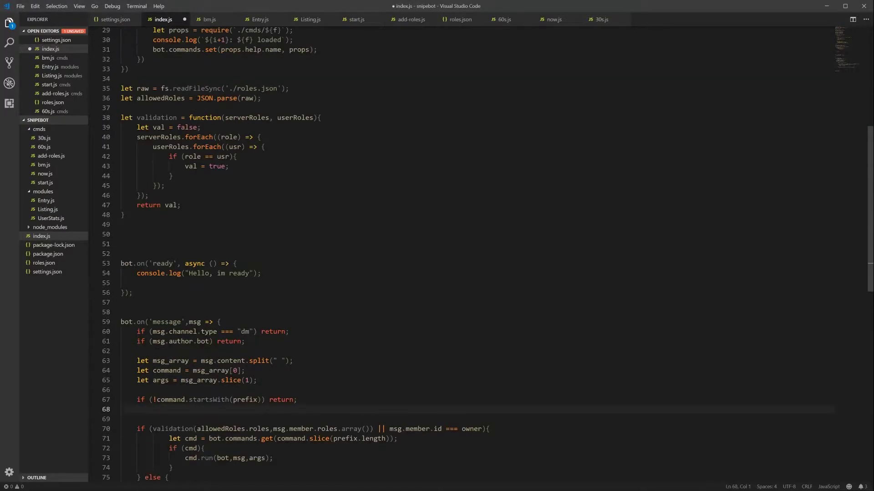
scroll(478, 259, up, 10)
scroll(478, 260, down, 5)
scroll(478, 260, down, 8)
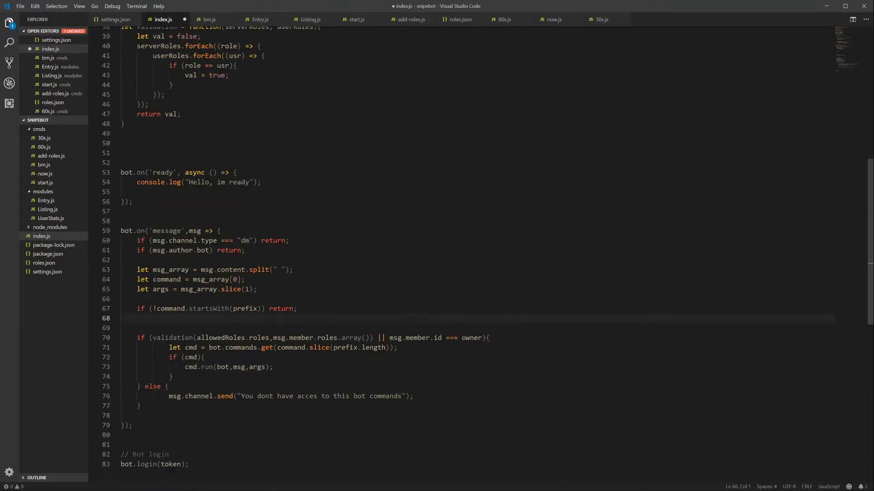
scroll(479, 259, down, 3)
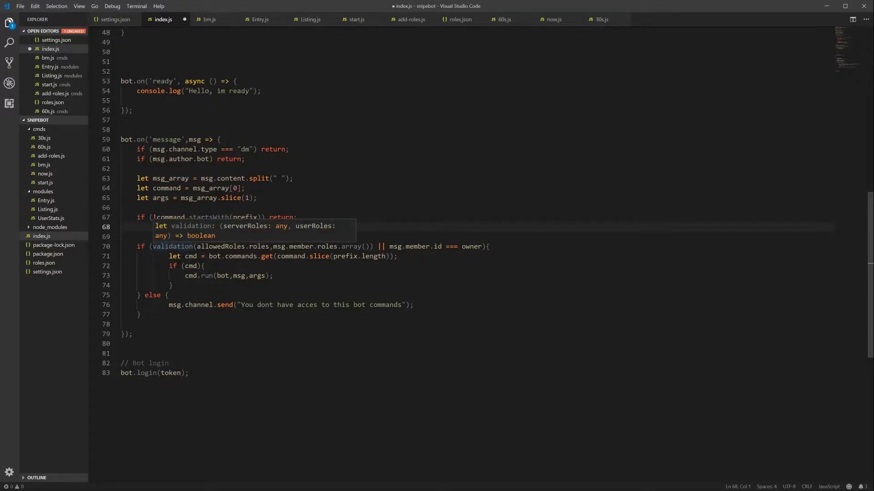
click(174, 236)
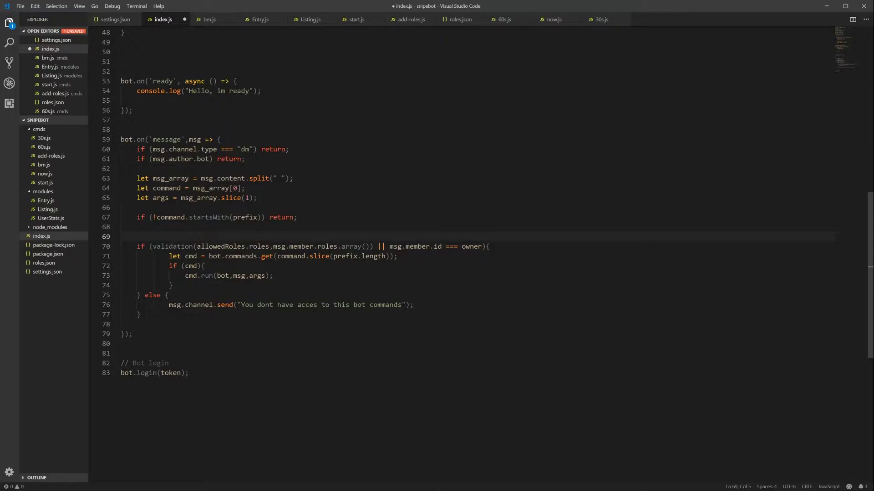
text(if ()
text(bot.com)
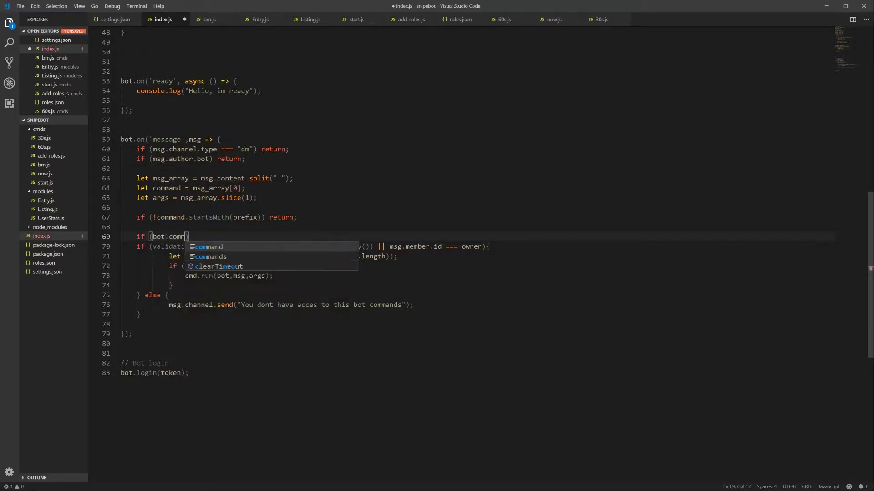
text(mands.)
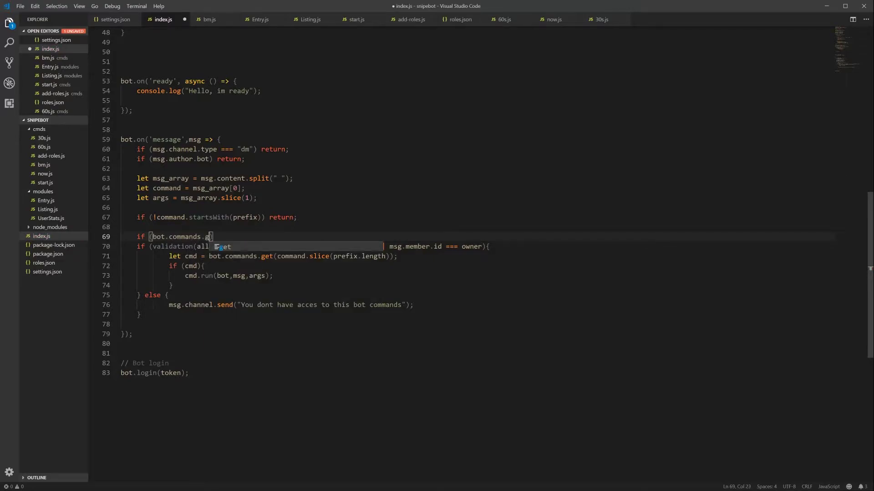
text(get(co)
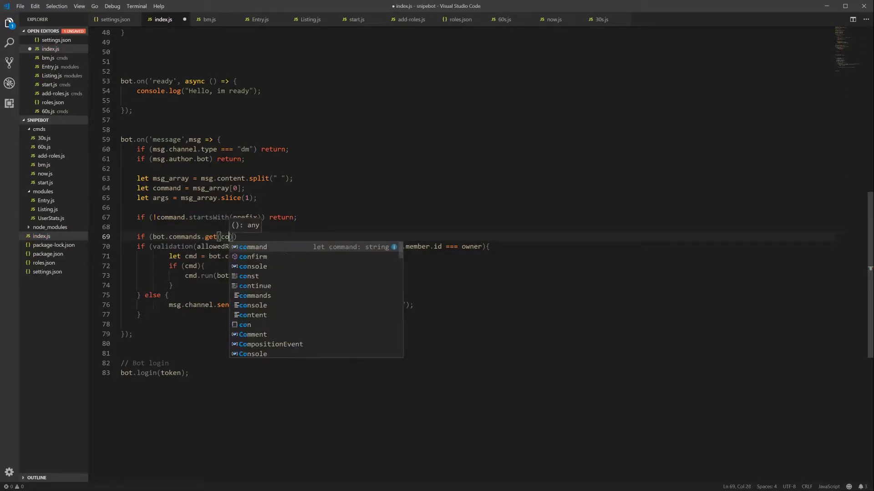
text(mmand.s)
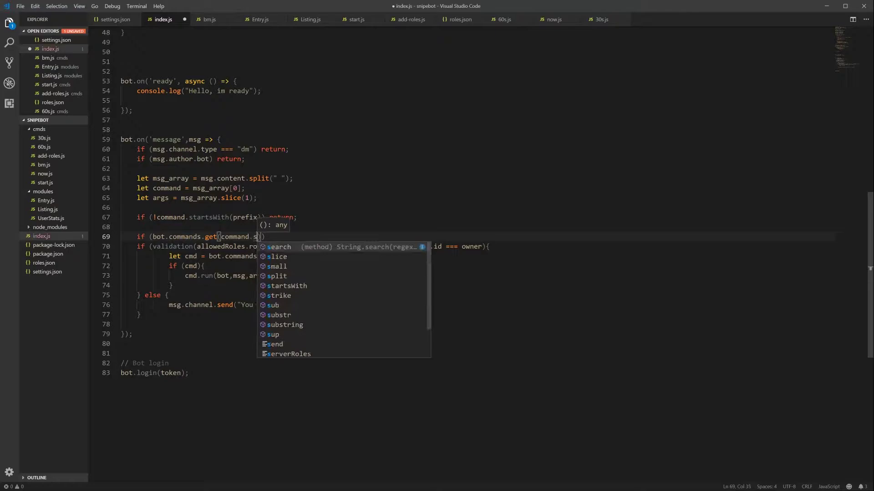
text(lice)
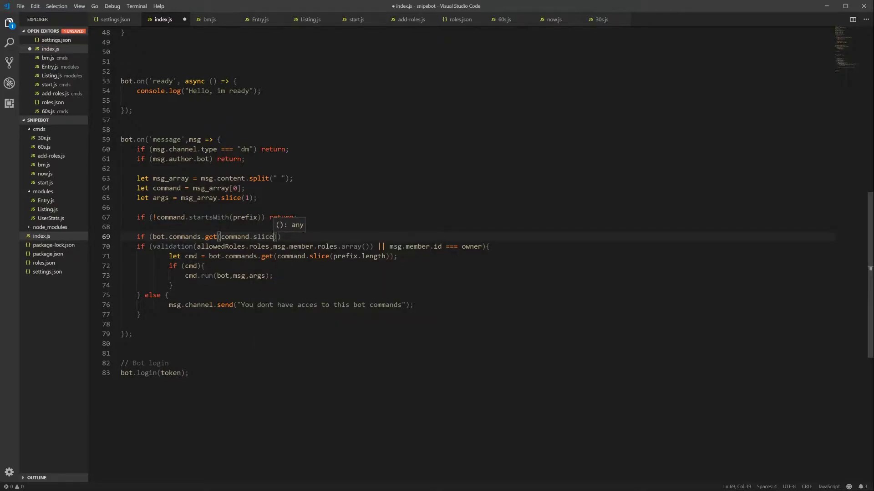
text((pre)
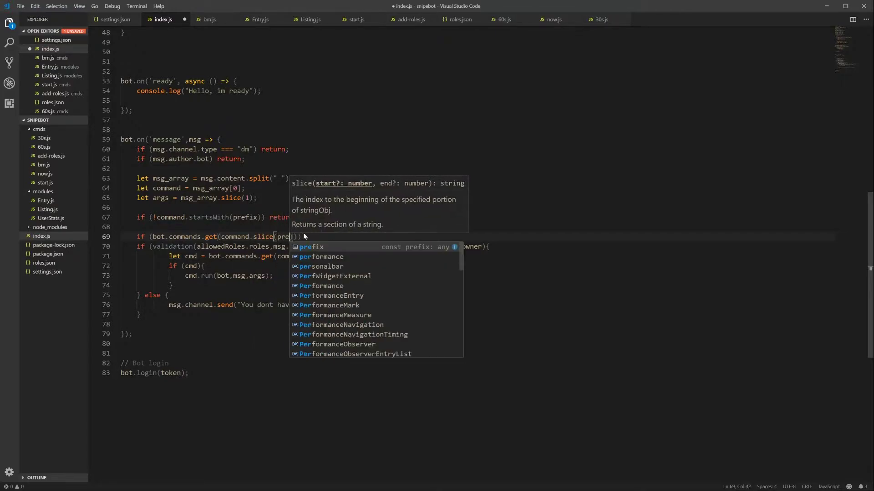
text(fix.elgnth)
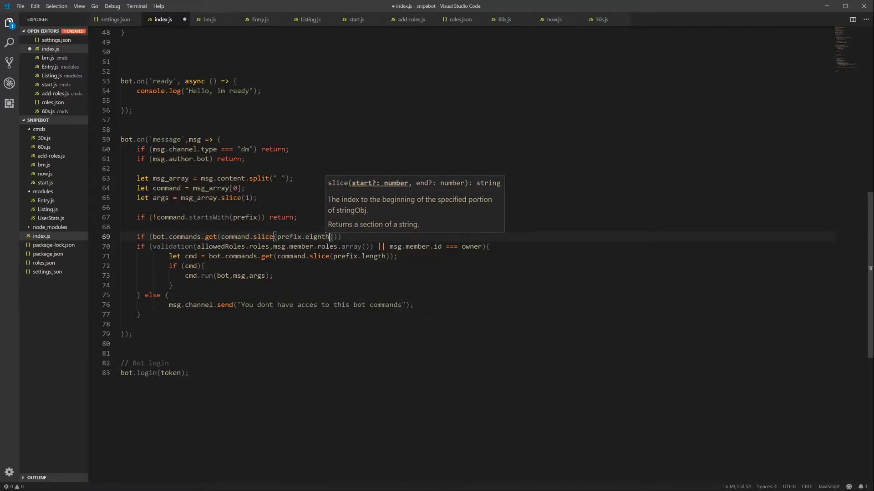
key(BackSpace)
key(BackSpace)
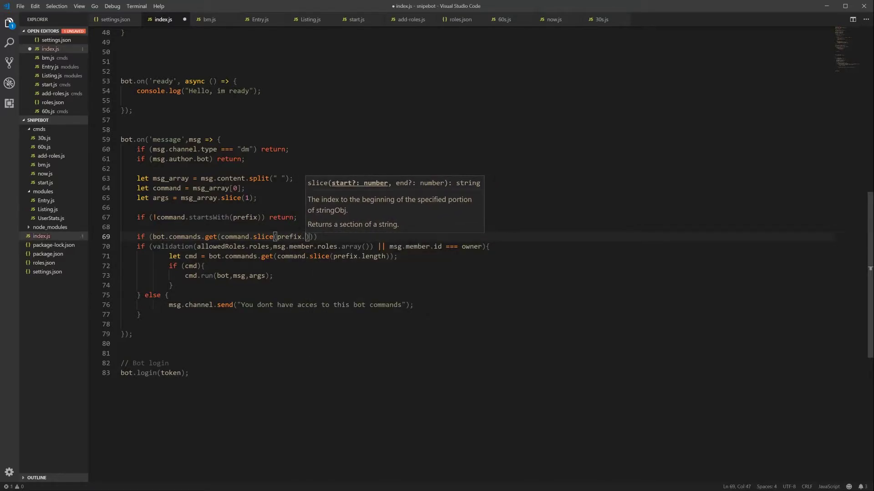
text(length)
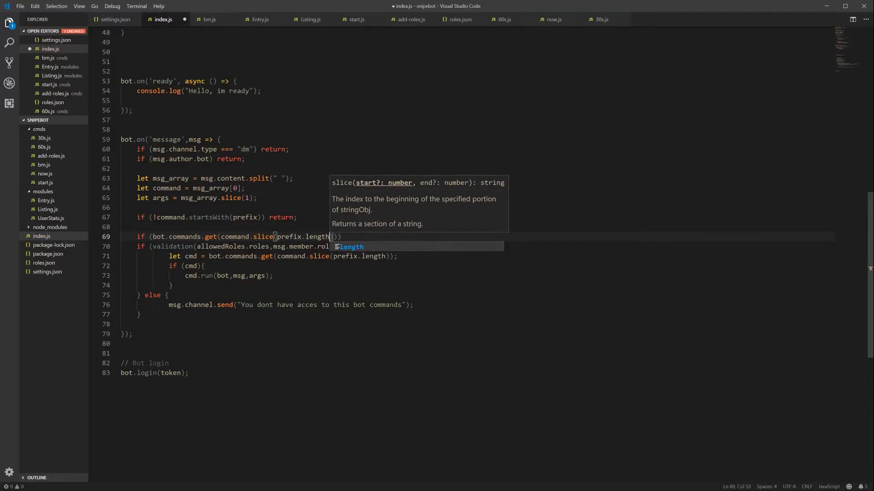
text())){)
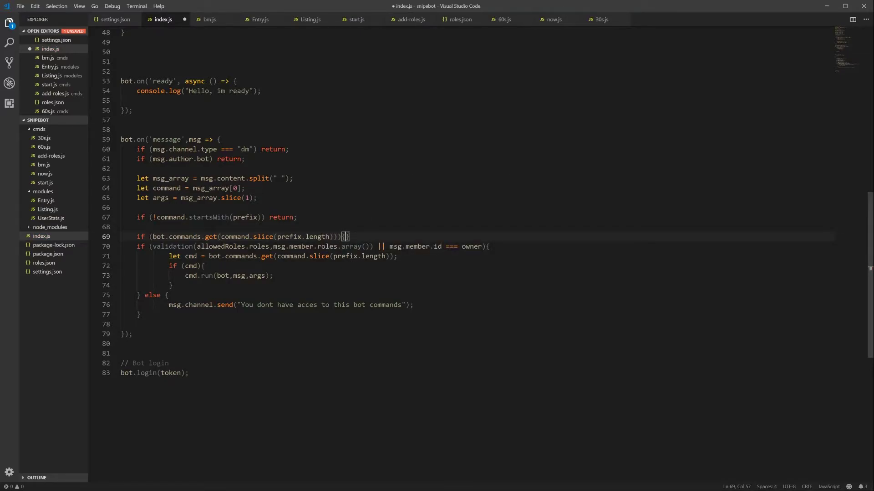
key(Delete)
key(Down)
key(Down)
key(Down)
key(Return)
text(})
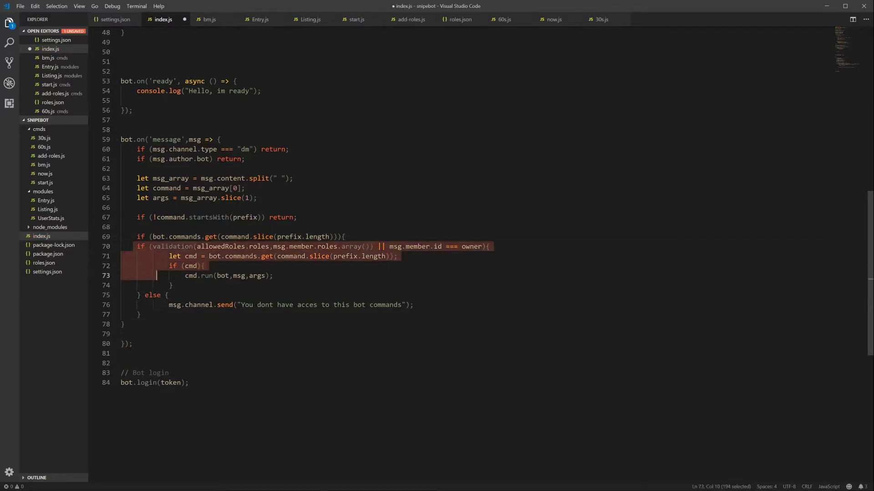
Indent the role-check block (lines 70–77) inside the new if and save index.js
drag(121, 246, 142, 314)
key(Tab)
key(Down)
key(Down)
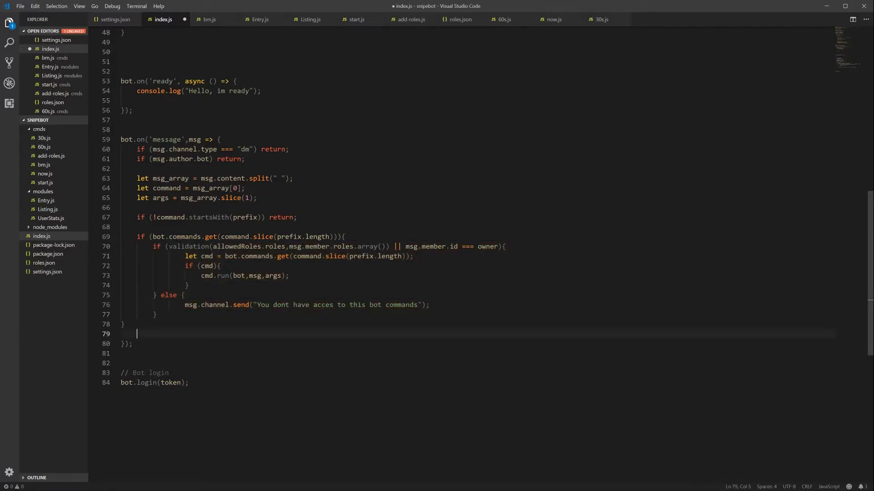
key(ctrl+s)
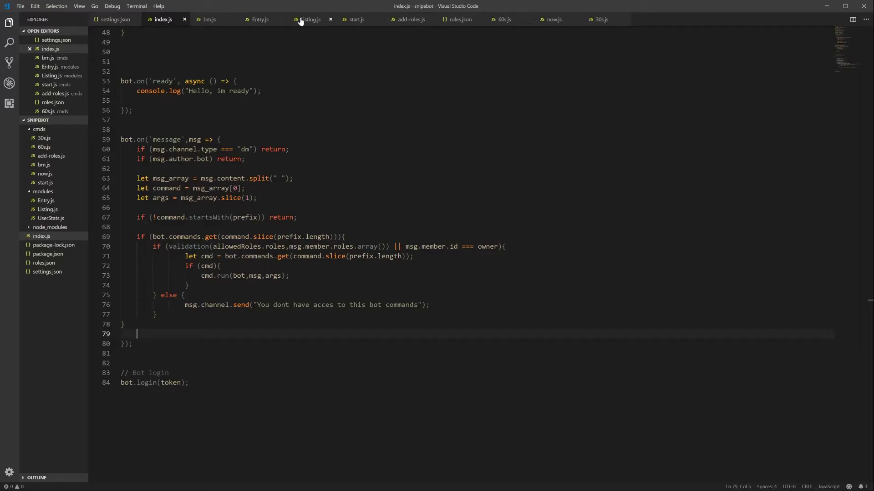
Switch to start.js to review the collector's role-validation check
click(354, 19)
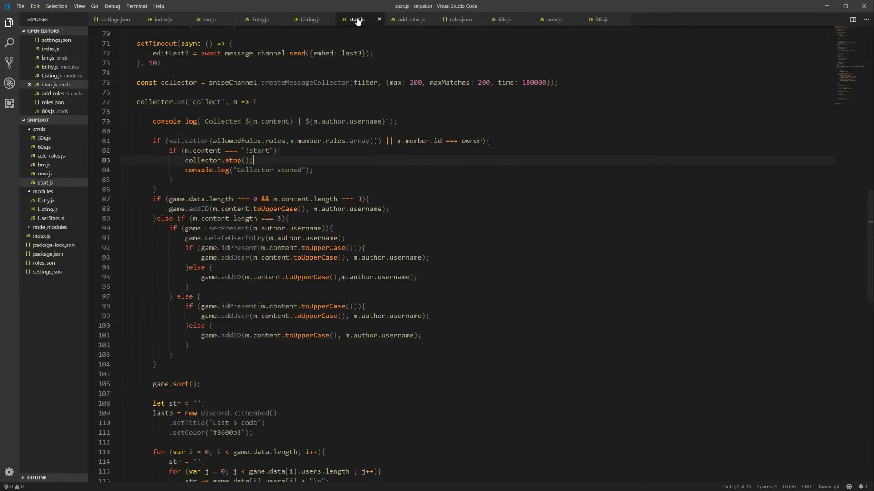
scroll(486, 253, up, 2)
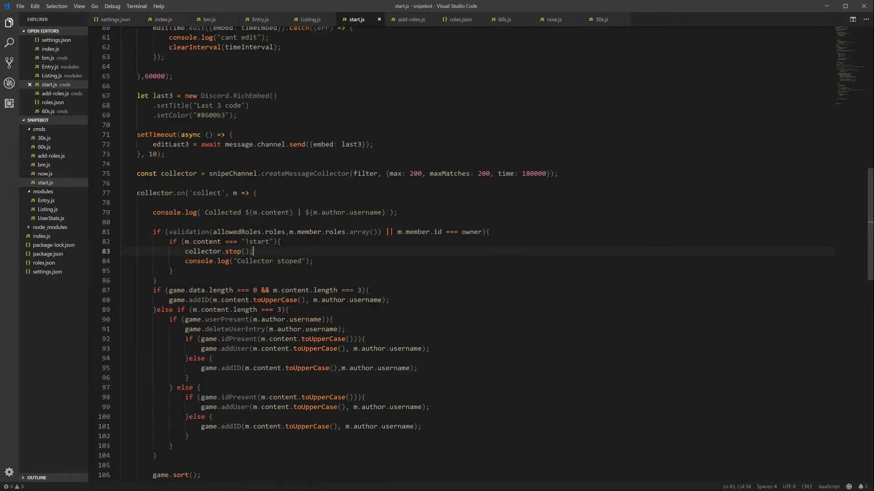
scroll(486, 253, up, 4)
scroll(487, 252, up, 13)
scroll(486, 252, up, 3)
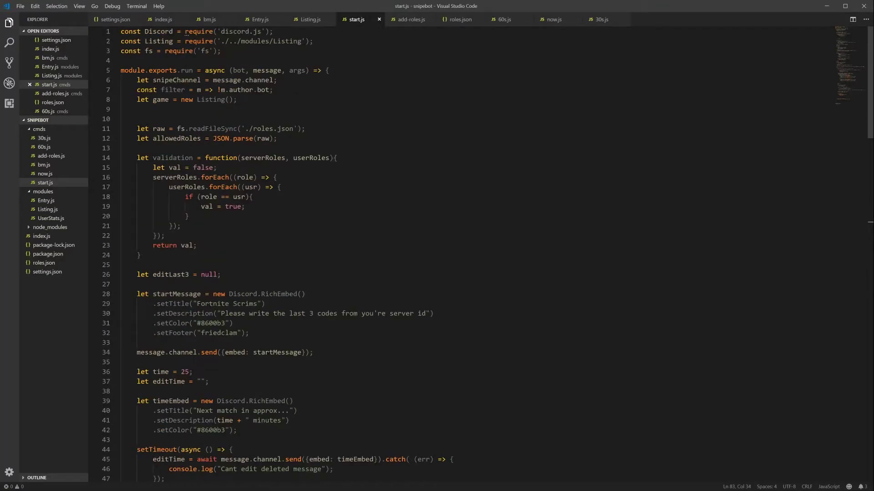
scroll(487, 252, down, 4)
scroll(486, 252, down, 3)
scroll(486, 253, down, 7)
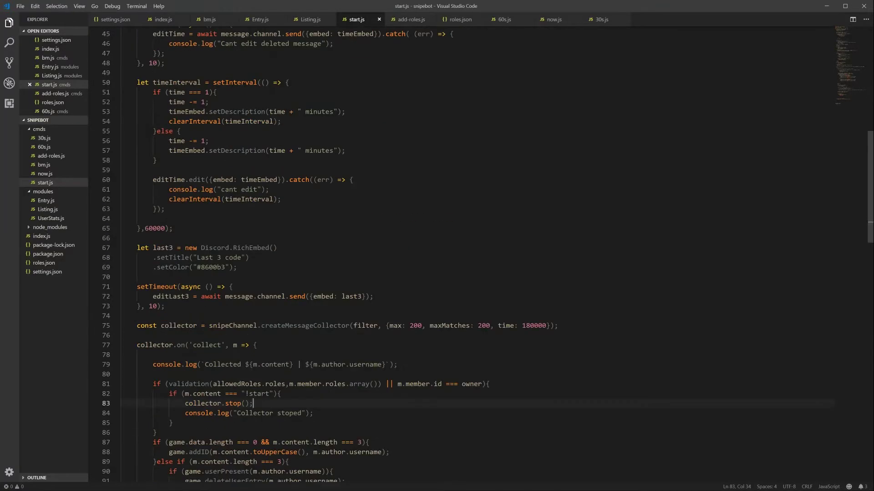
scroll(486, 252, down, 3)
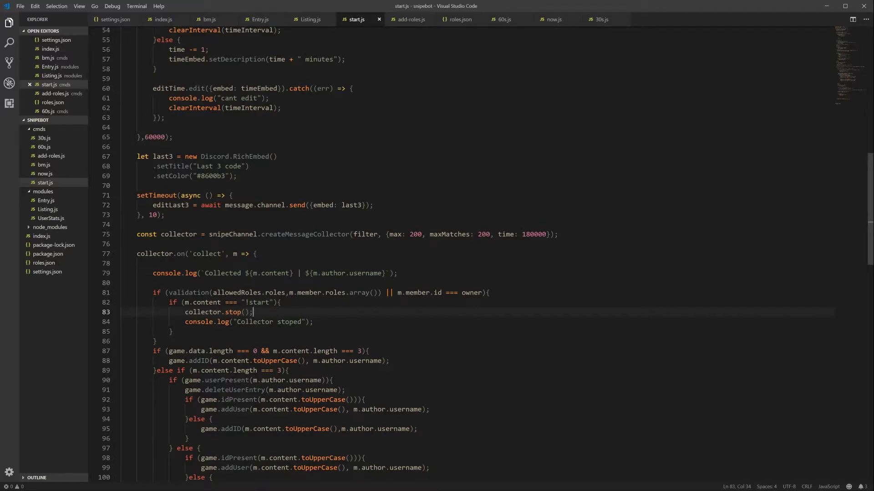
Remove the ' || m.member.id === owner' clause on line 81 and restart the bot with node index.js
drag(381, 292, 483, 292)
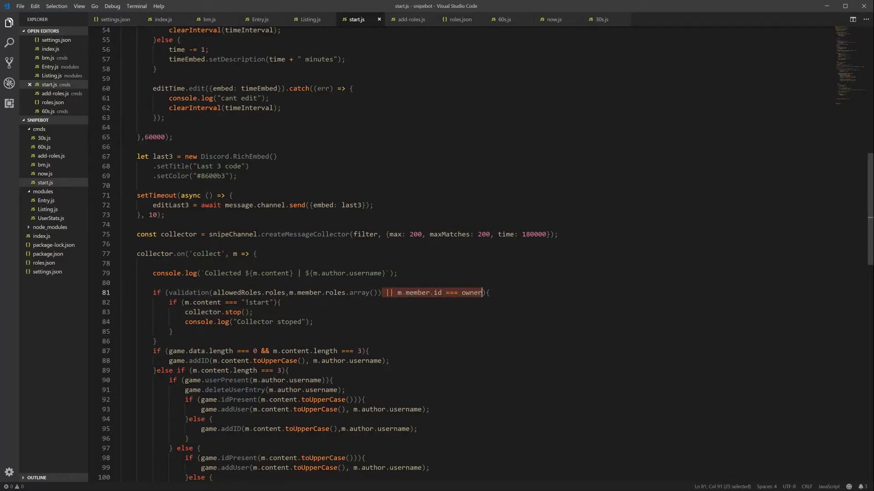
key(BackSpace)
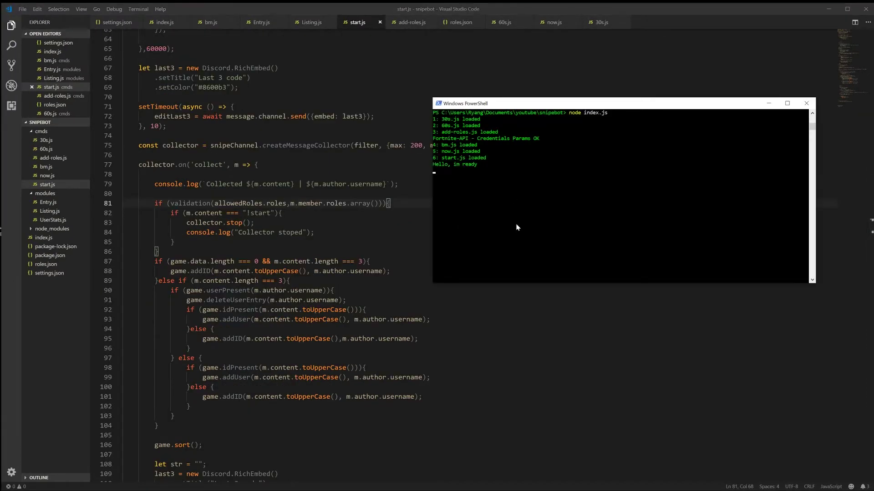
key(ctrl+c)
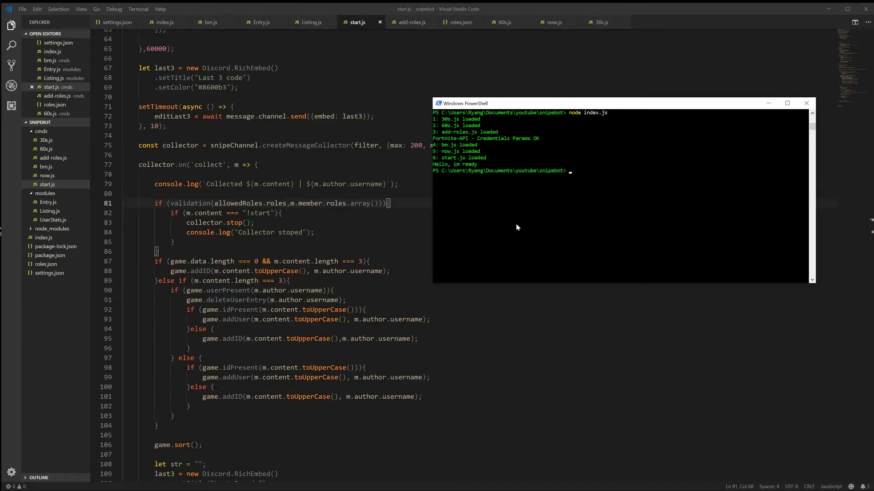
text(node in)
text(dex.js)
key(Return)
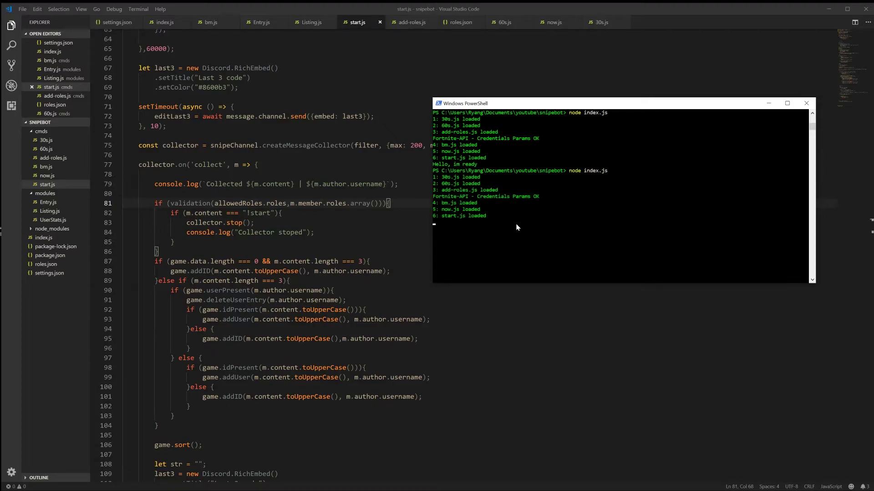
Send !start in Discord's #test channel, then the code 123, so Last 3 code reads 123 - 1 PLAYERS
click(768, 103)
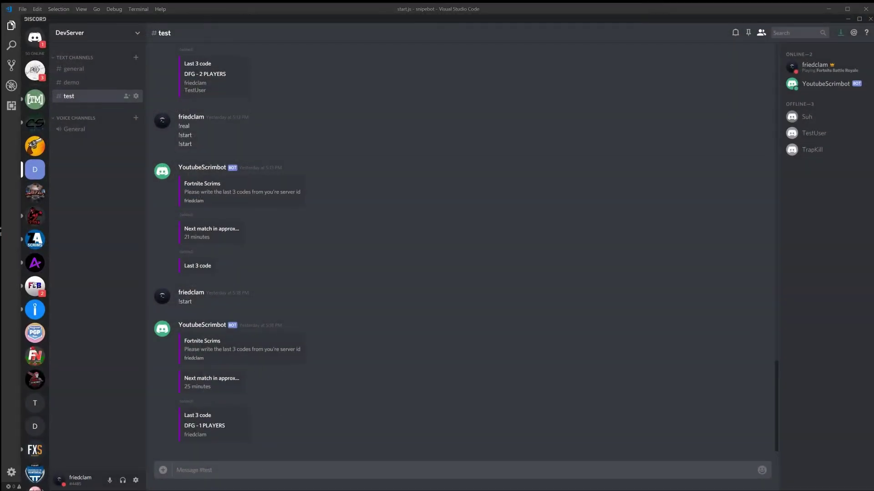
text(!start)
key(Return)
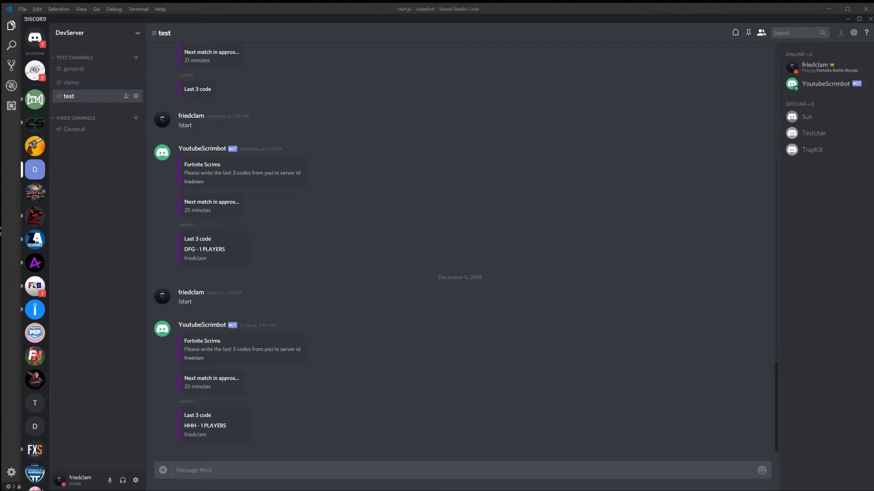
text(123)
key(Return)
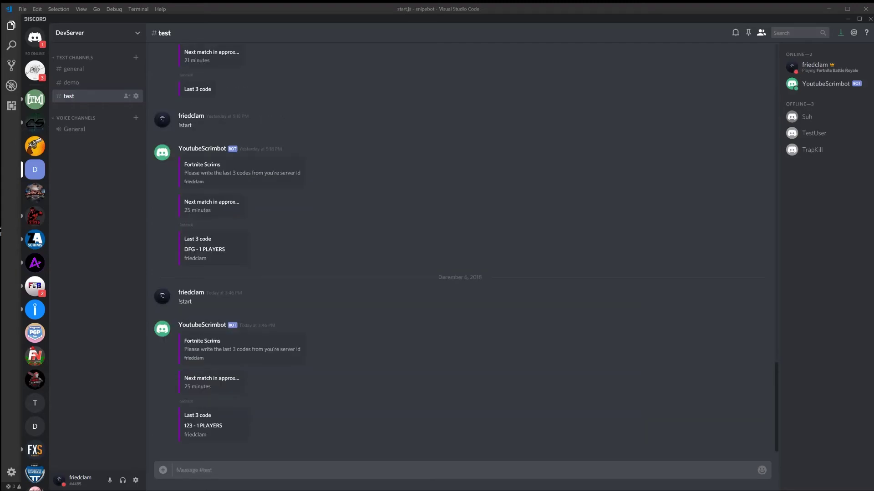